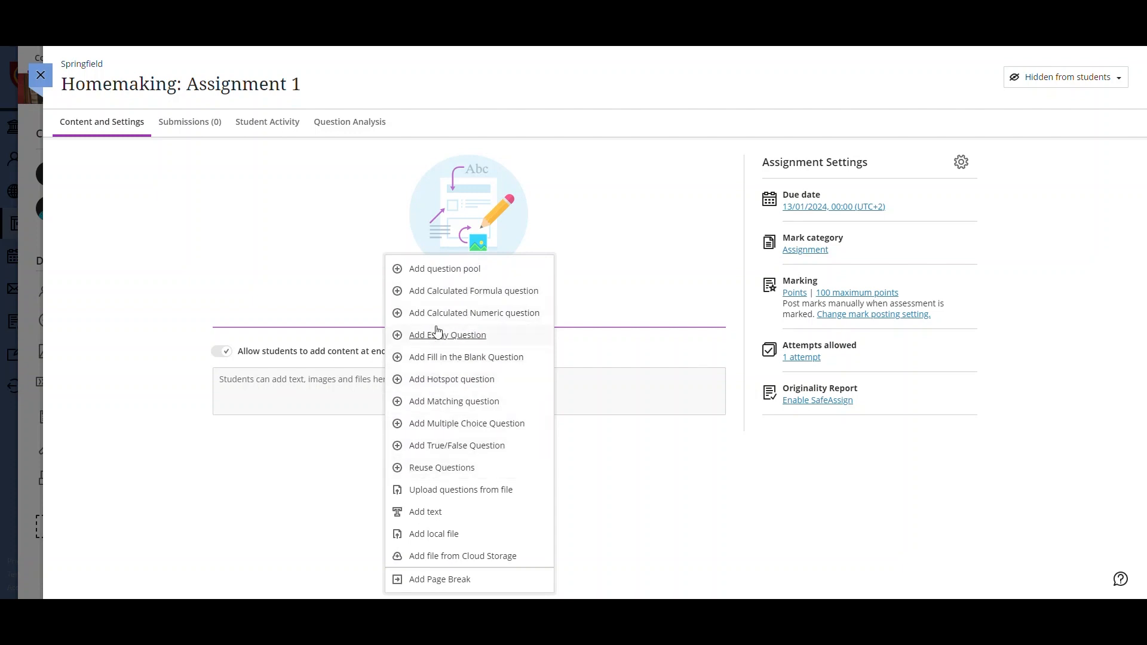
Add and save a text block introducing homemaking and asking students to describe it and share a helpful guide for beginning homemakers
left_click(434, 513)
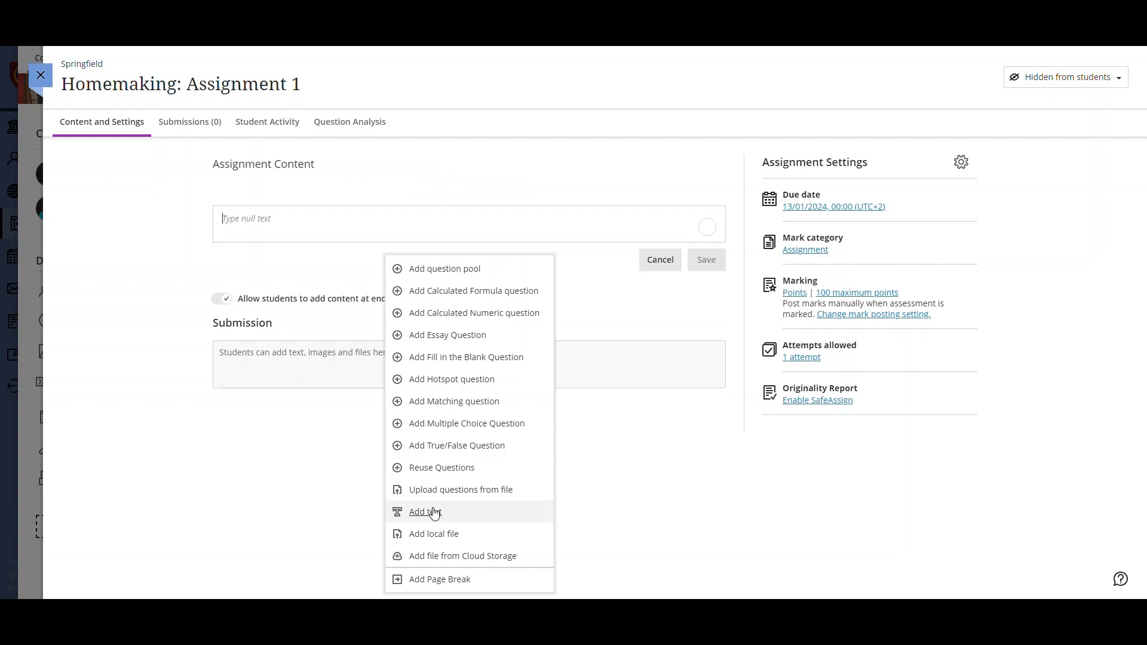
type("Homemaking is an art that consists of many things including cooking and cleaning. You can enjoy a fulfilling homemaking experience when you undertake it with the proper tools. For this assignment, describe homemaking and share a helpful guide for beginning homemakers.")
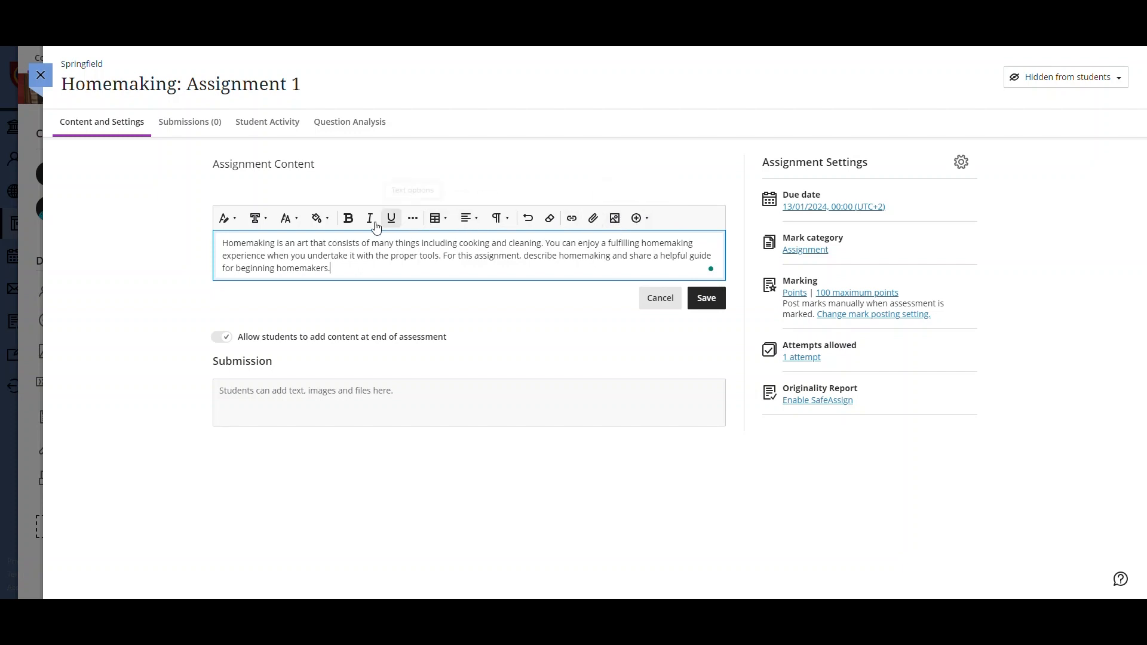
left_click(714, 299)
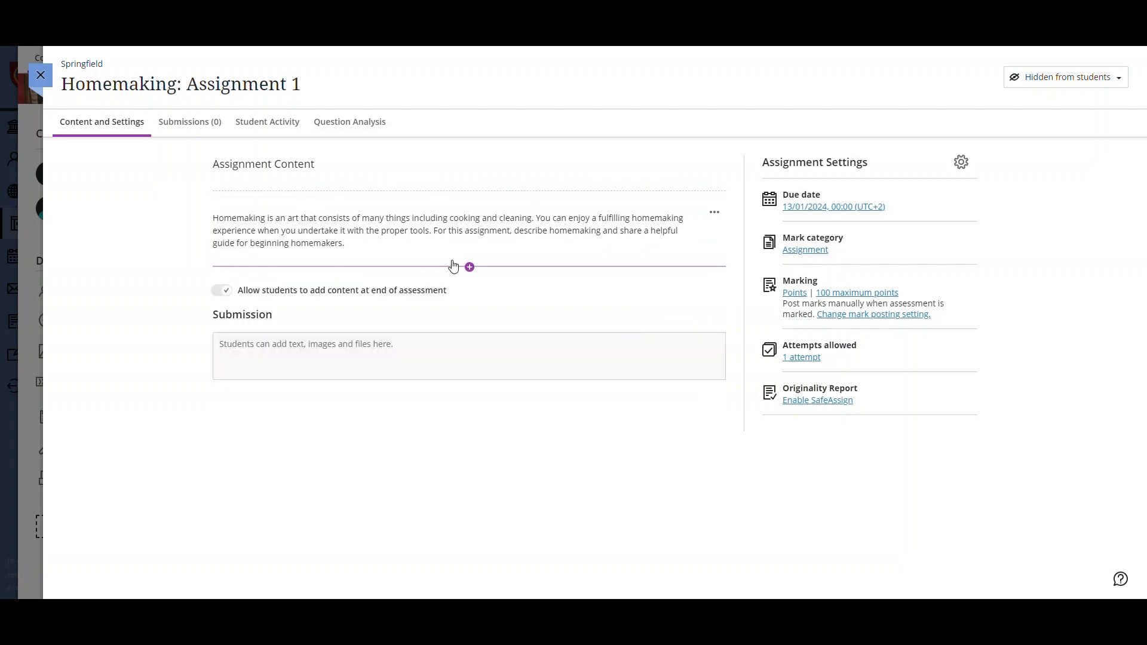
mouse_move(501, 267)
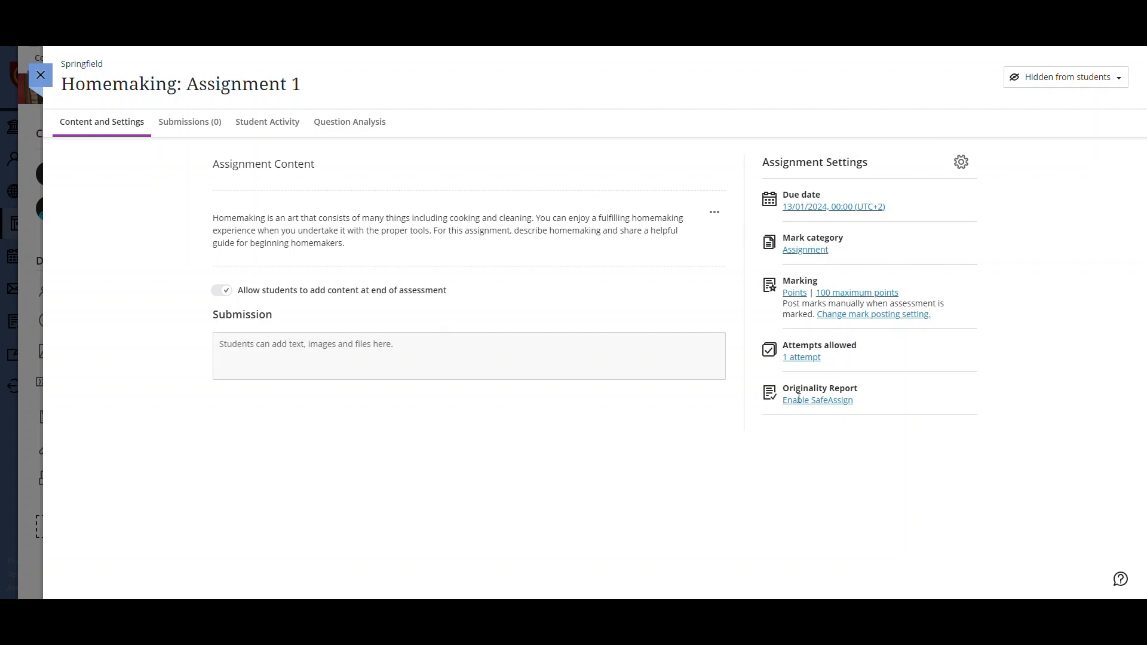
Open the assignment settings and set the due date to 14/01/2024
left_click(961, 165)
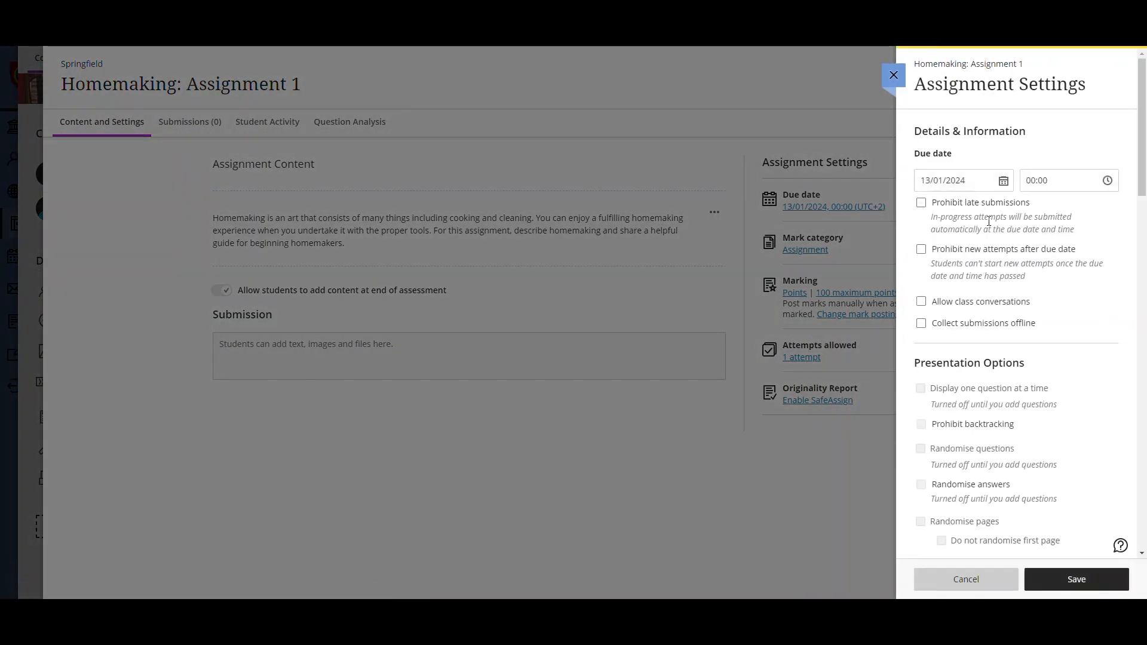
left_click(1004, 180)
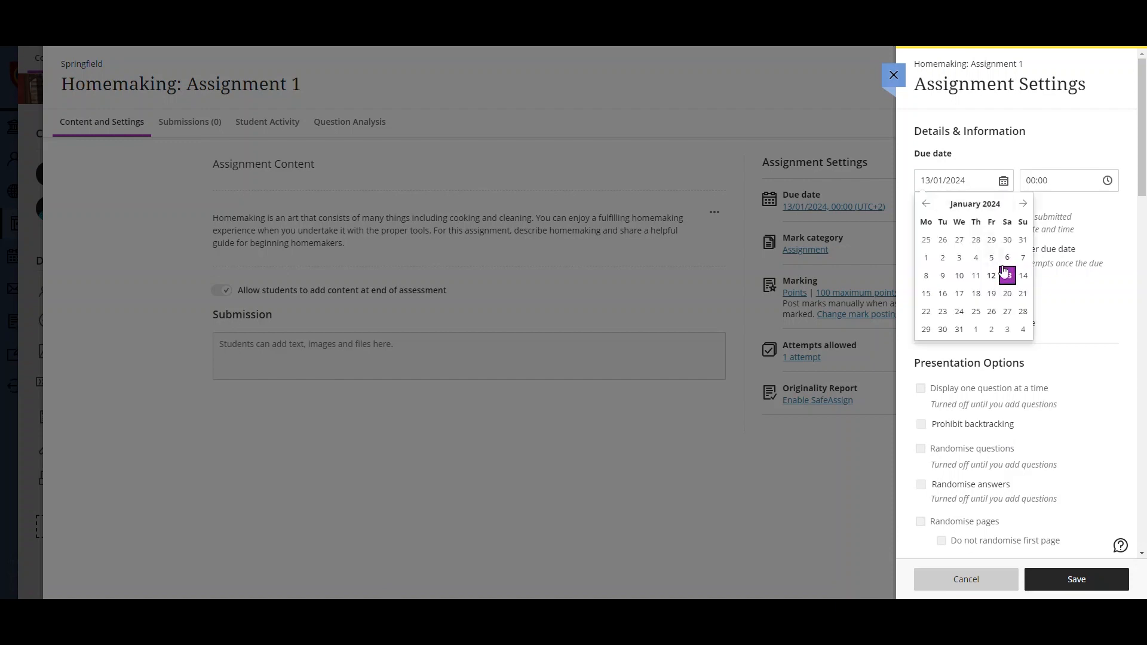
left_click(1023, 277)
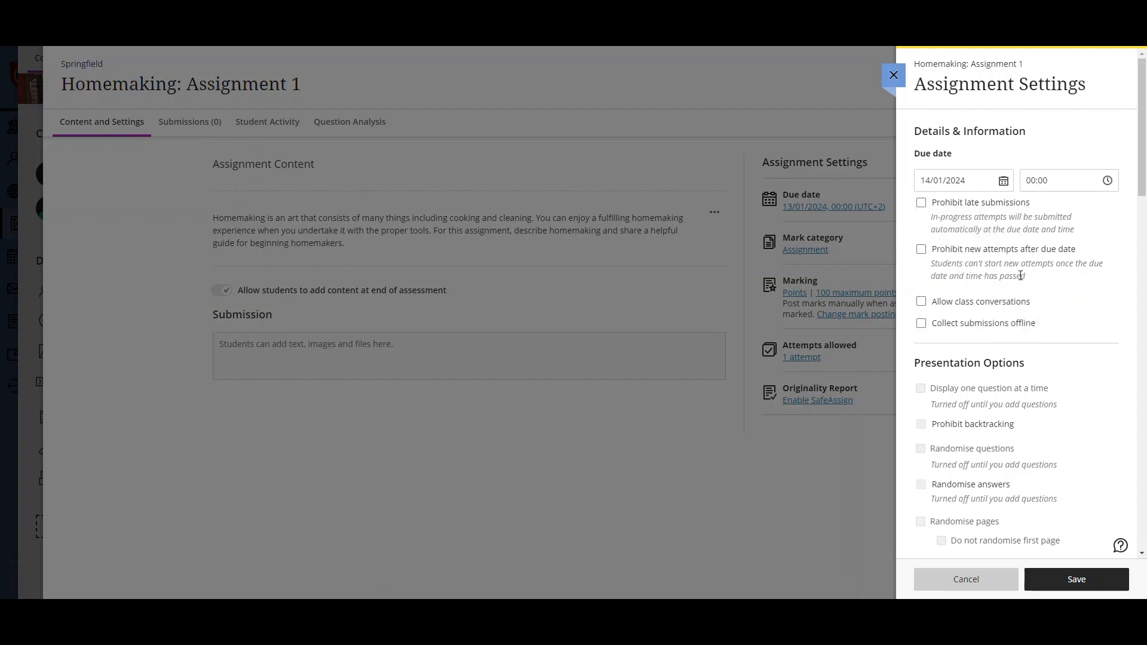
Prohibit new attempts after the due date, keeping the prohibition on late submissions turned off
left_click(923, 211)
left_click(923, 211)
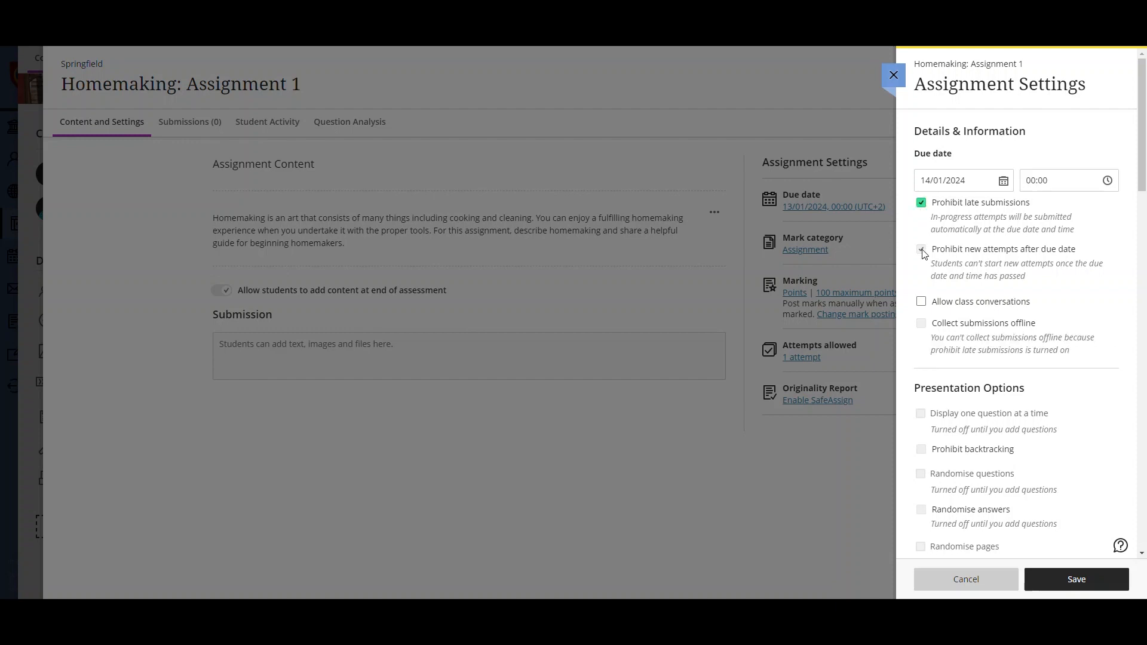
left_click(922, 202)
left_click(921, 250)
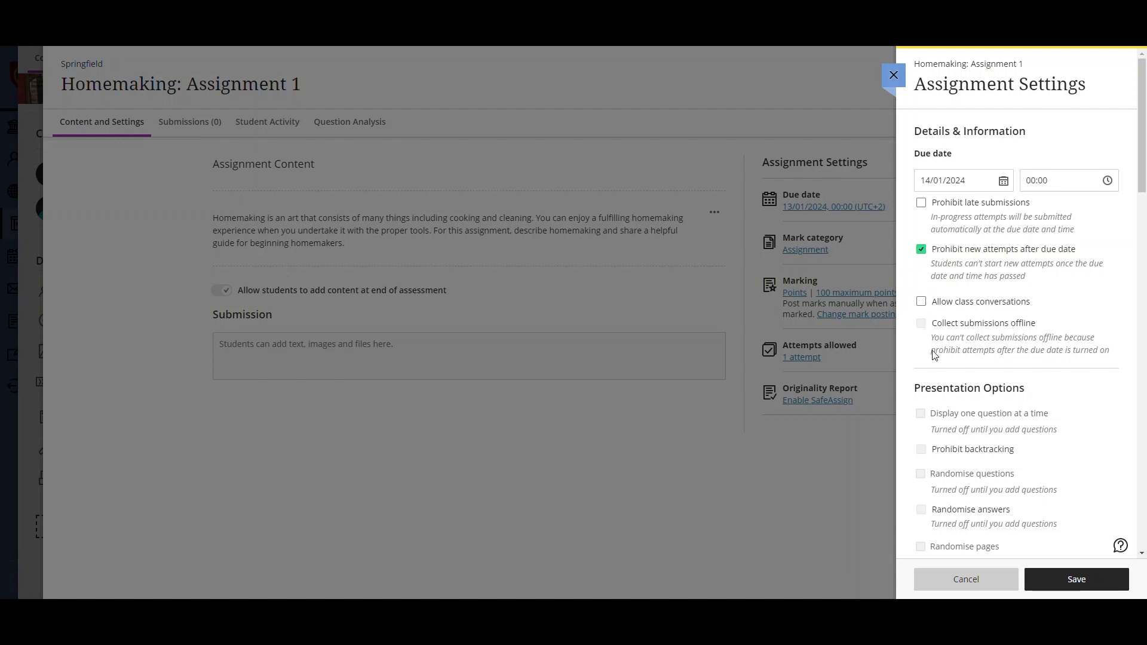
Set the attempts allowed to 2 and the marking schema to Percentage
scroll(935, 357, "down", 4)
scroll(936, 357, "down", 1)
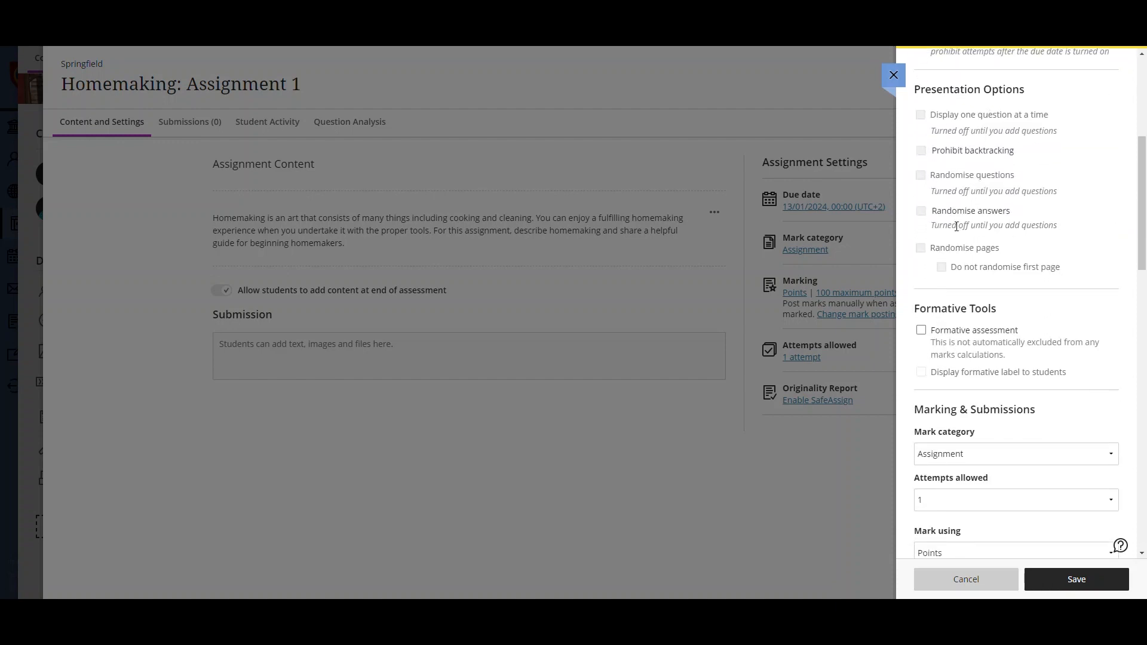
scroll(971, 263, "down", 2)
scroll(972, 299, "down", 2)
left_click(979, 265)
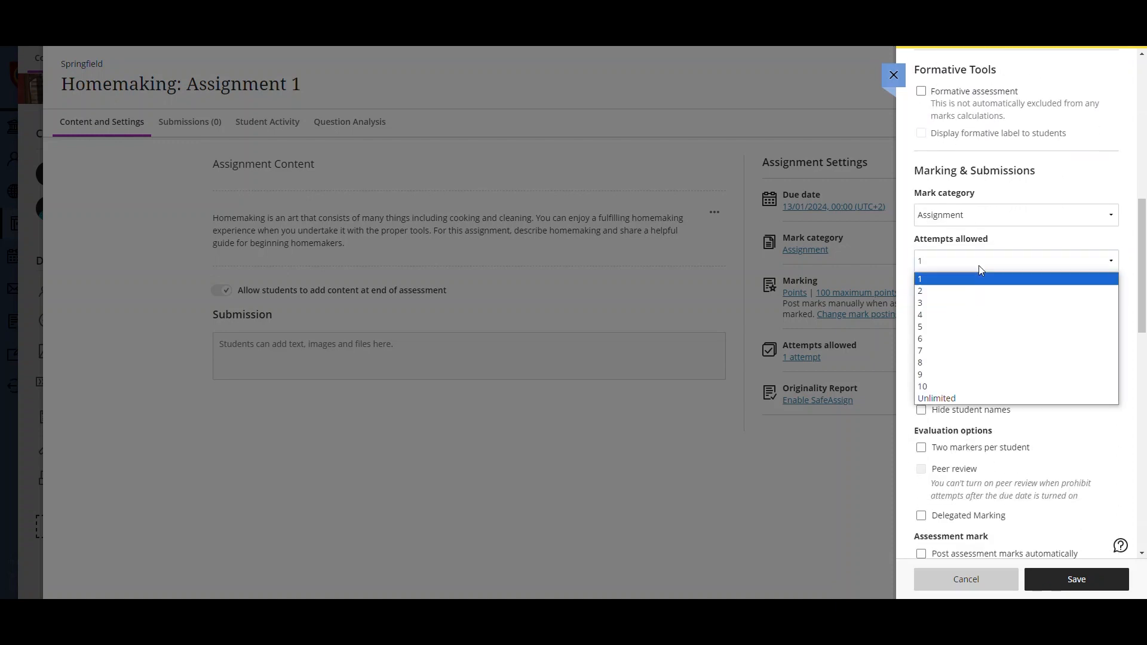
left_click(964, 291)
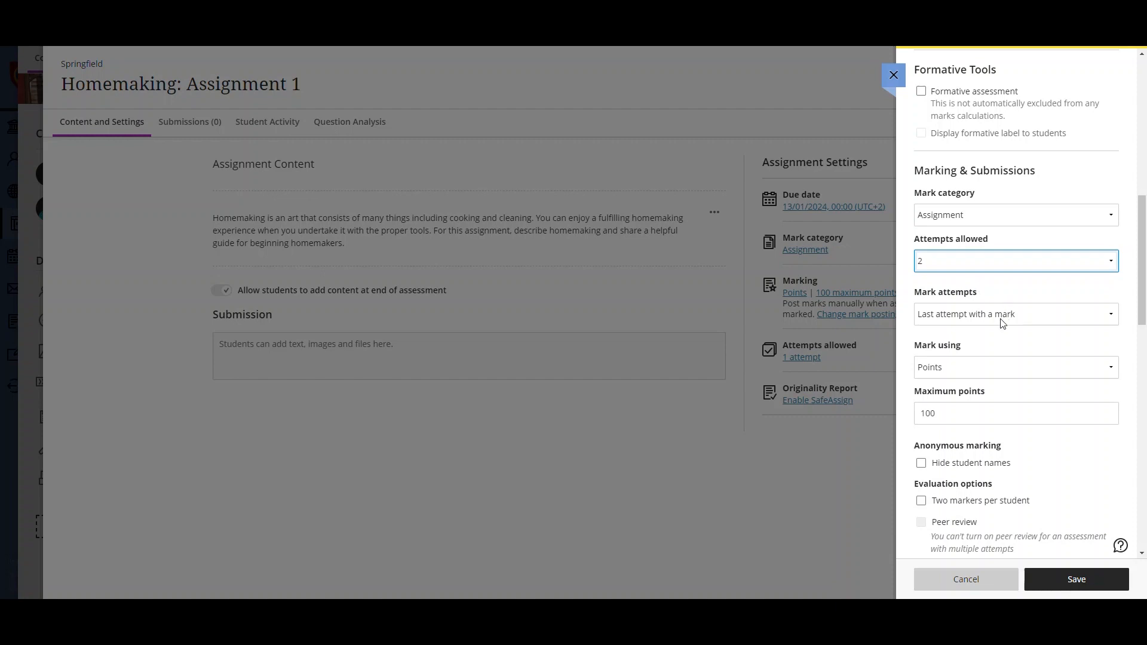
left_click(952, 374)
left_click(943, 405)
Switch the Hide student names and Post assessment marks automatically options on and back off
scroll(942, 404, "down", 2)
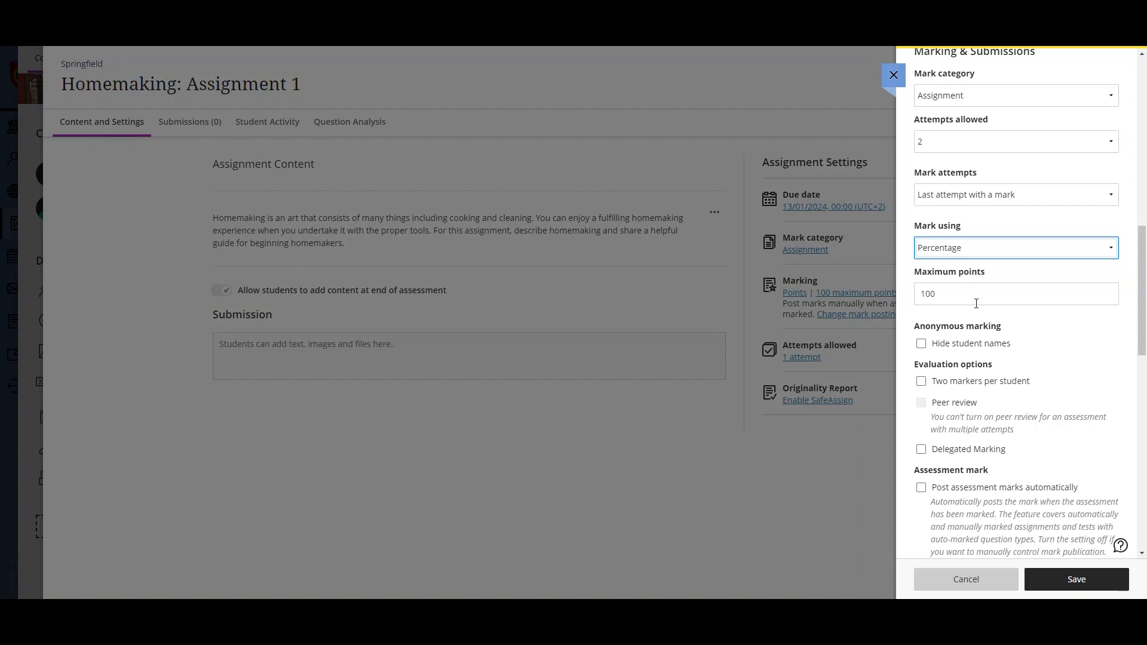
scroll(977, 308, "down", 1)
scroll(977, 304, "down", 1)
left_click(953, 226)
left_click(955, 229)
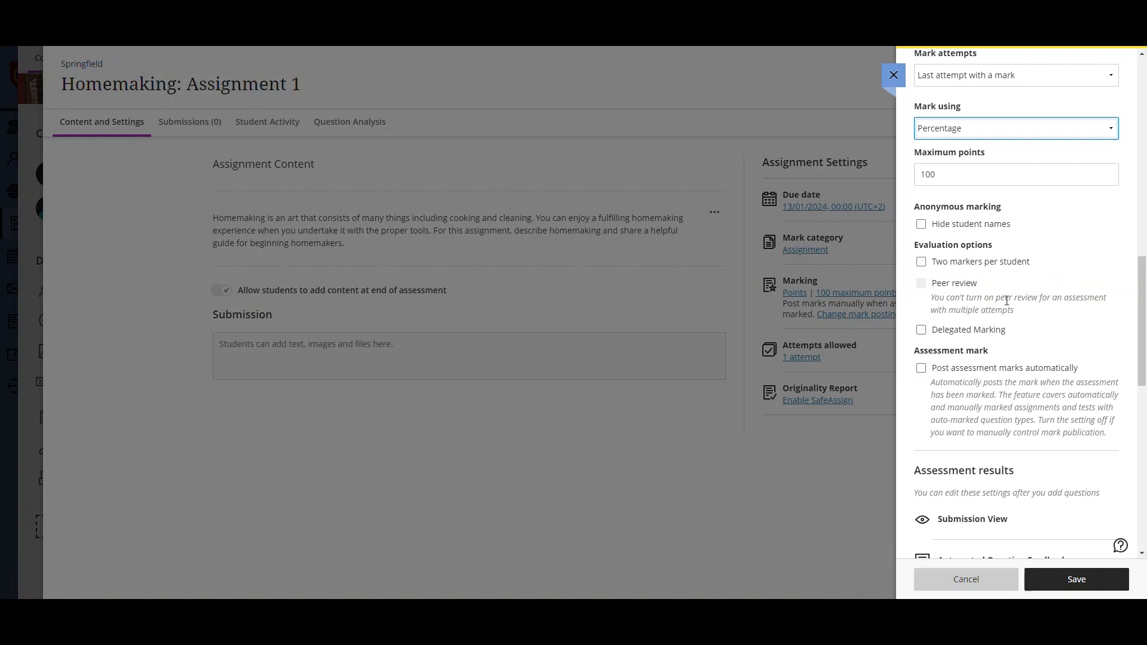
scroll(1002, 297, "down", 1)
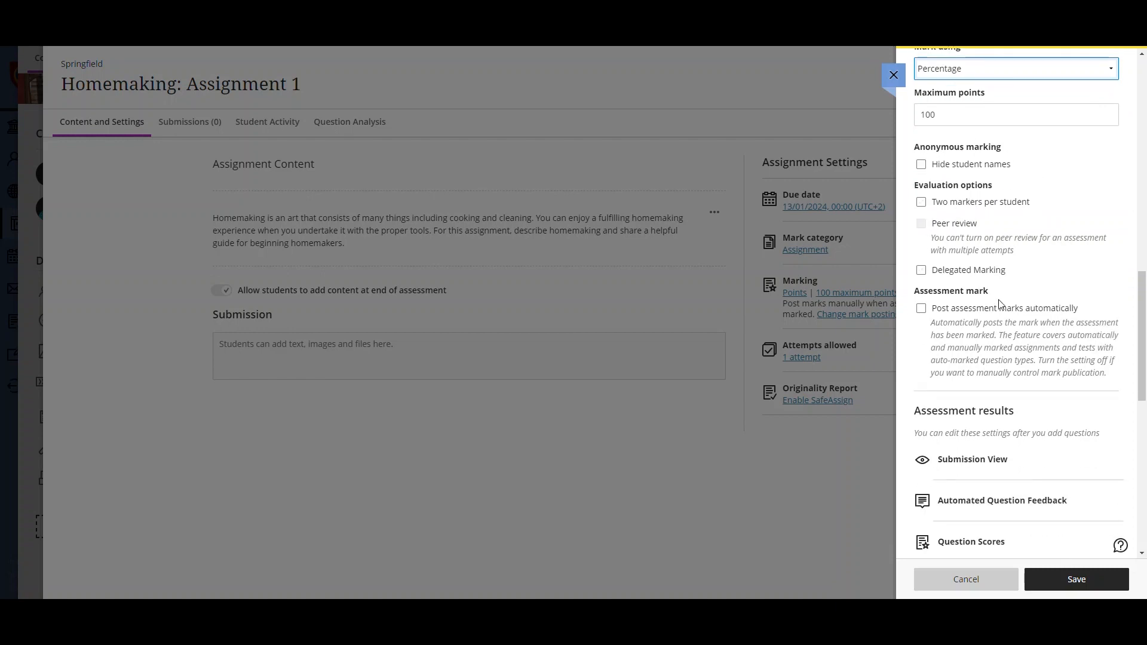
left_click(949, 316)
left_click(923, 309)
scroll(980, 333, "down", 5)
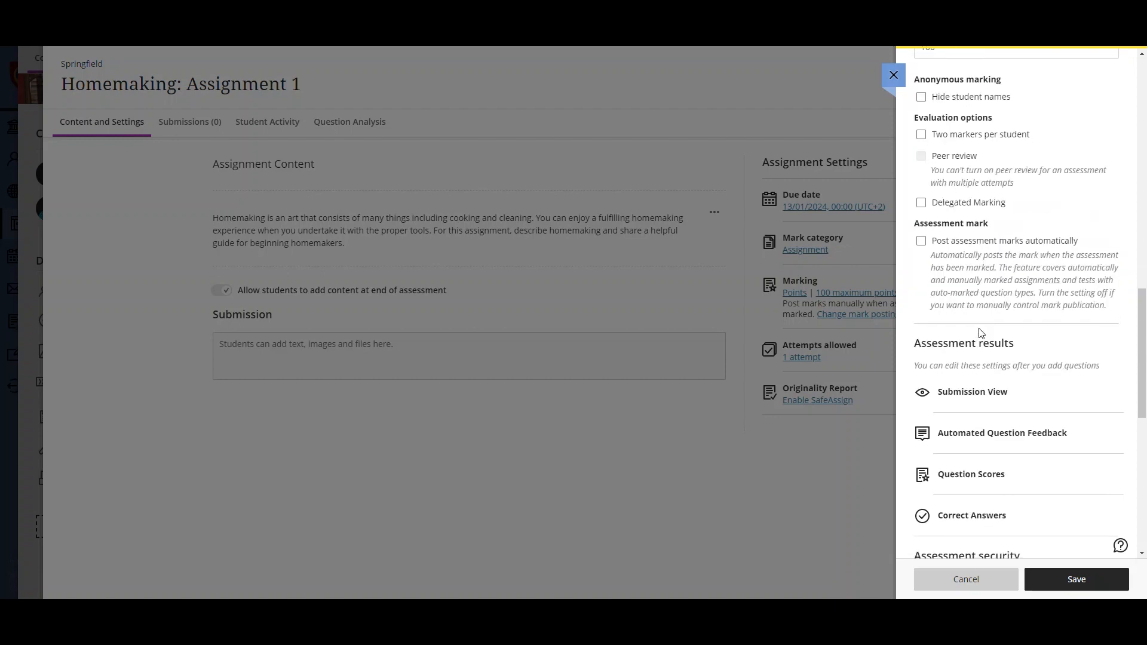
Add the Homemaking: Assignment 1 marking rubric to the assignment, using the rubric's possible points
scroll(980, 333, "down", 7)
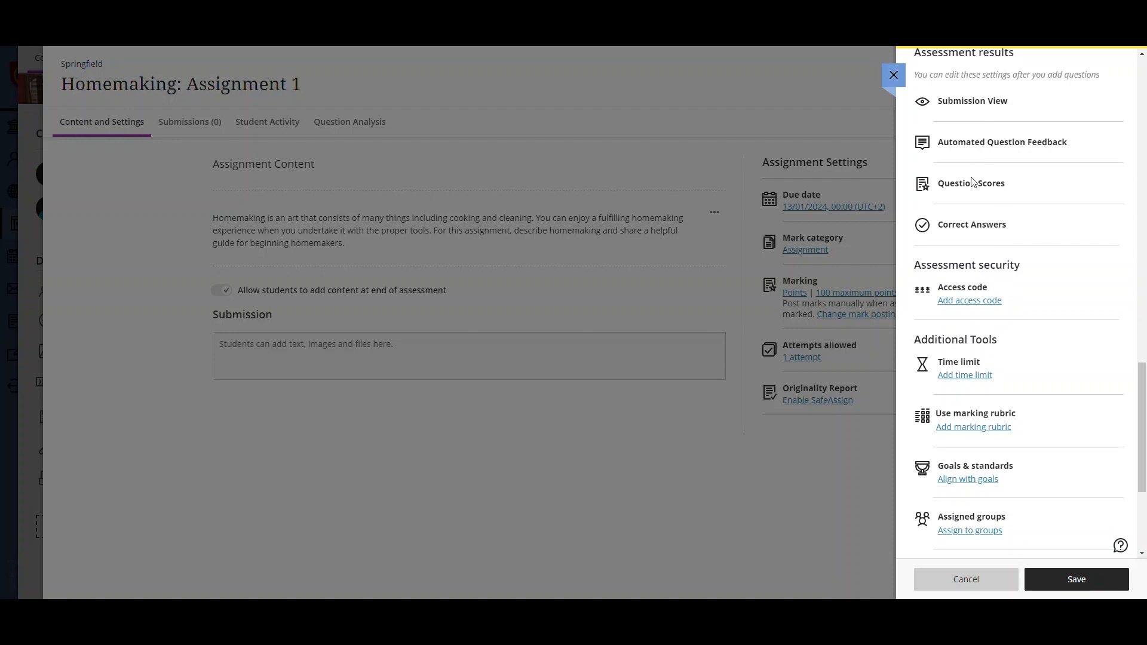
scroll(997, 323, "down", 2)
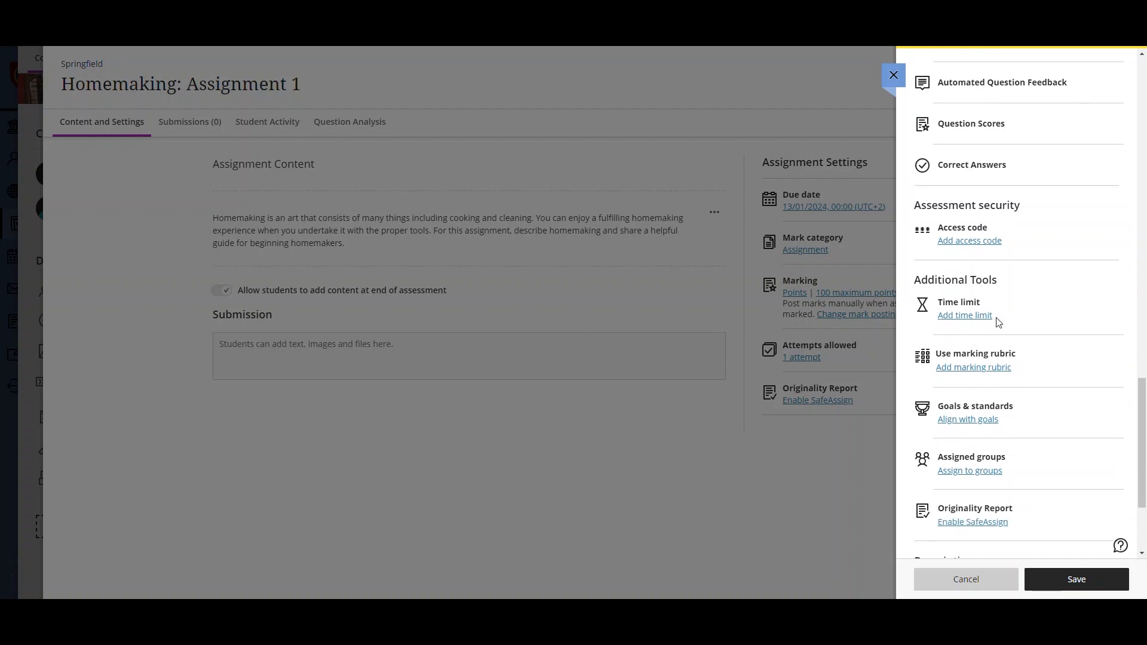
scroll(1023, 310, "down", 4)
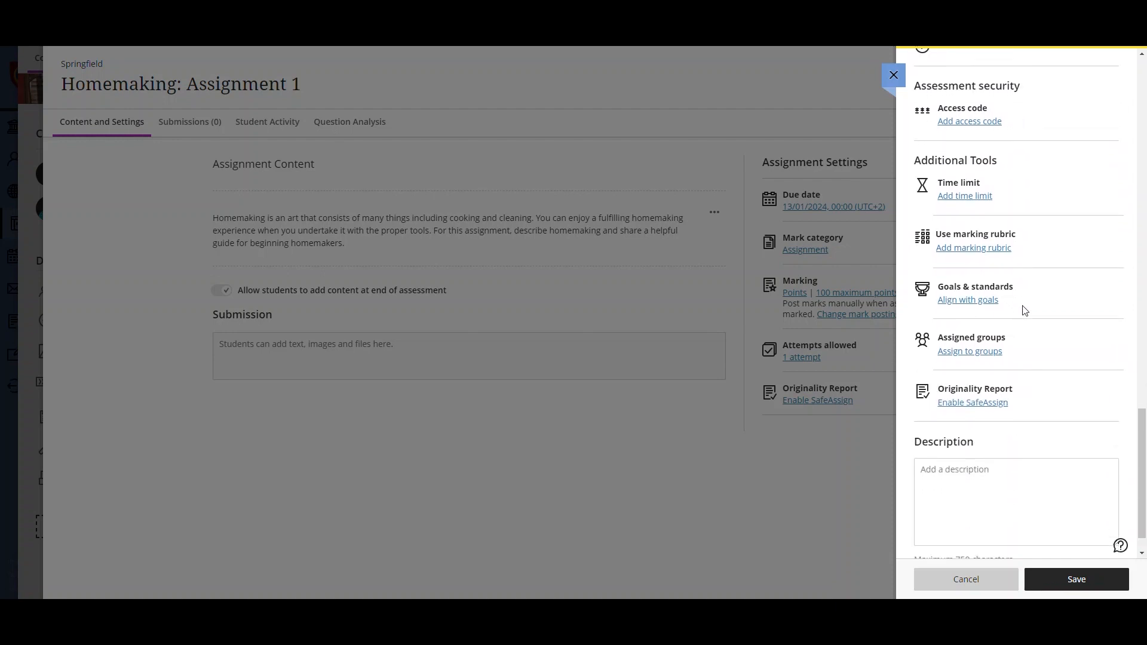
left_click(974, 253)
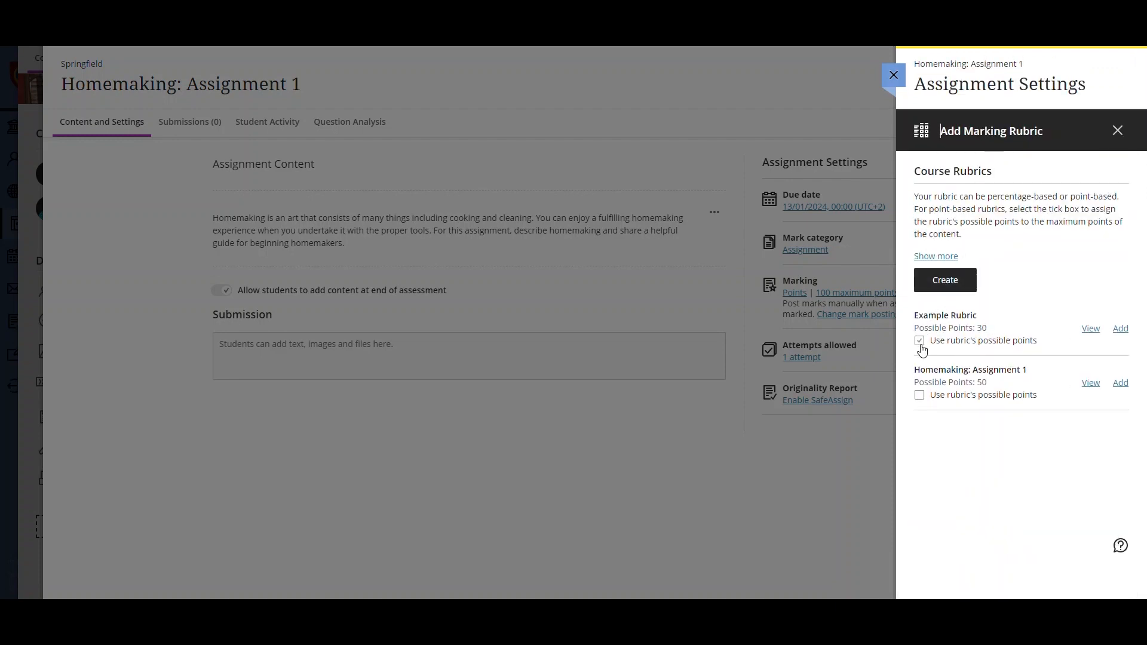
left_click(919, 395)
left_click(1117, 384)
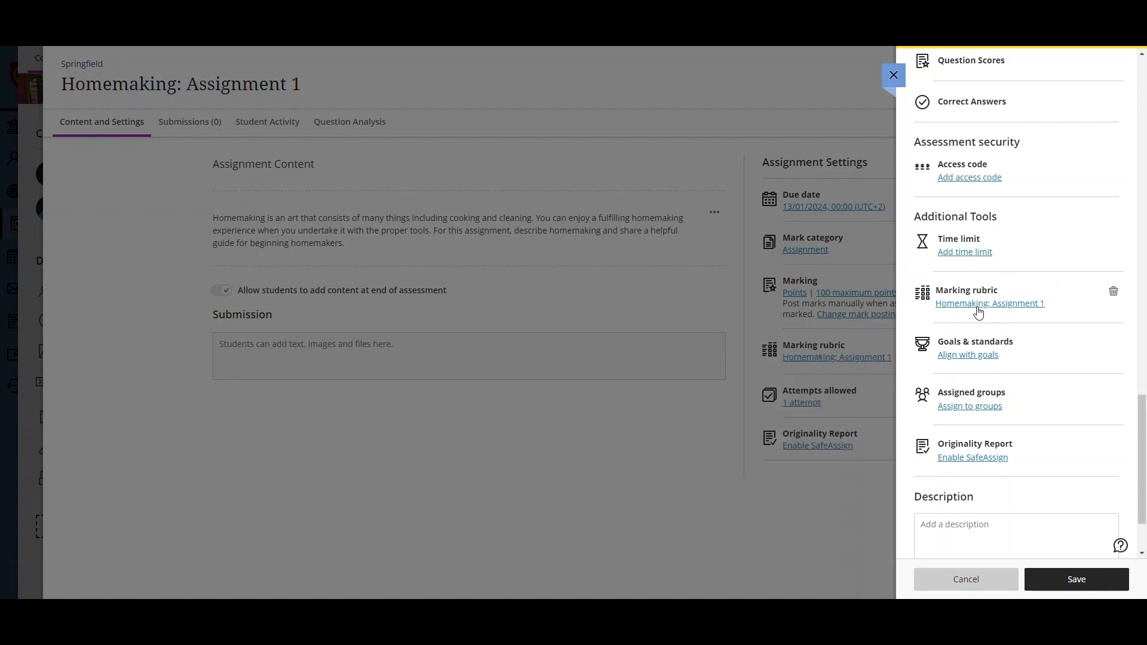
Enable SafeAssign, let students view the Originality Report, exclude submissions from the Institutional and Global Reference Databases, and save
scroll(1022, 325, "down", 1)
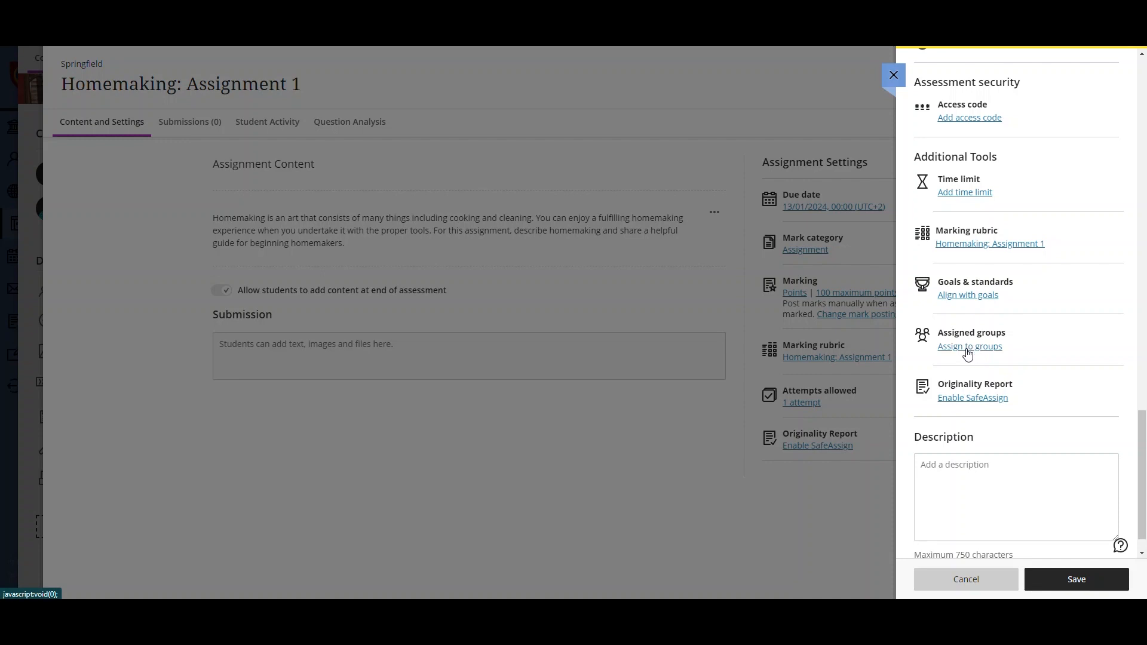
scroll(965, 382, "down", 1)
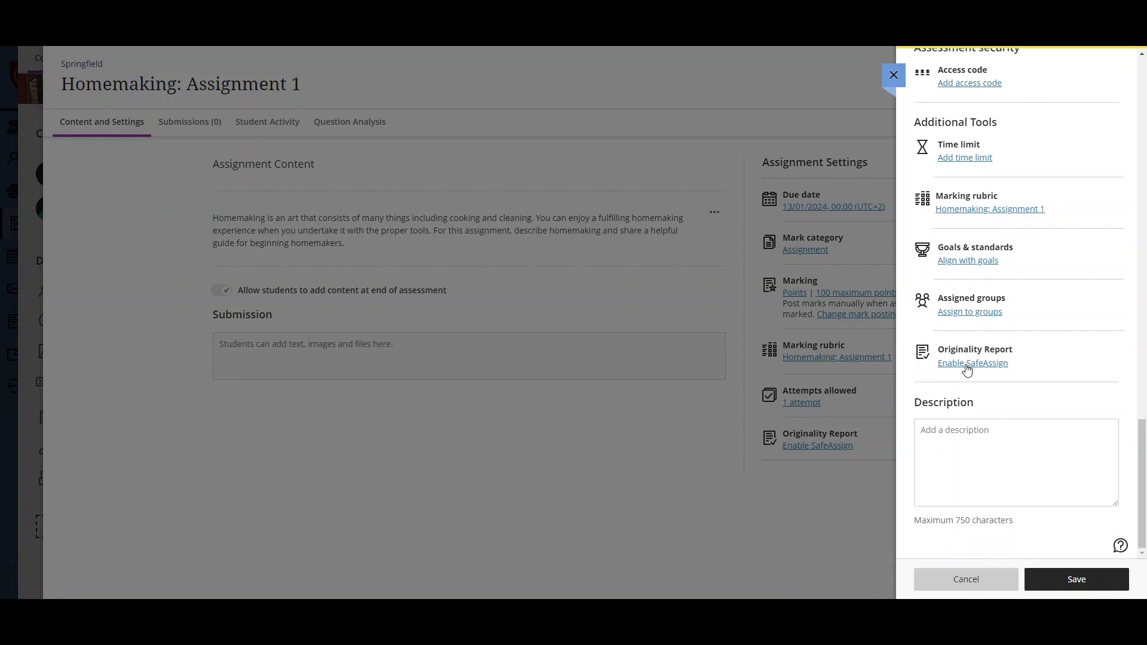
left_click(967, 366)
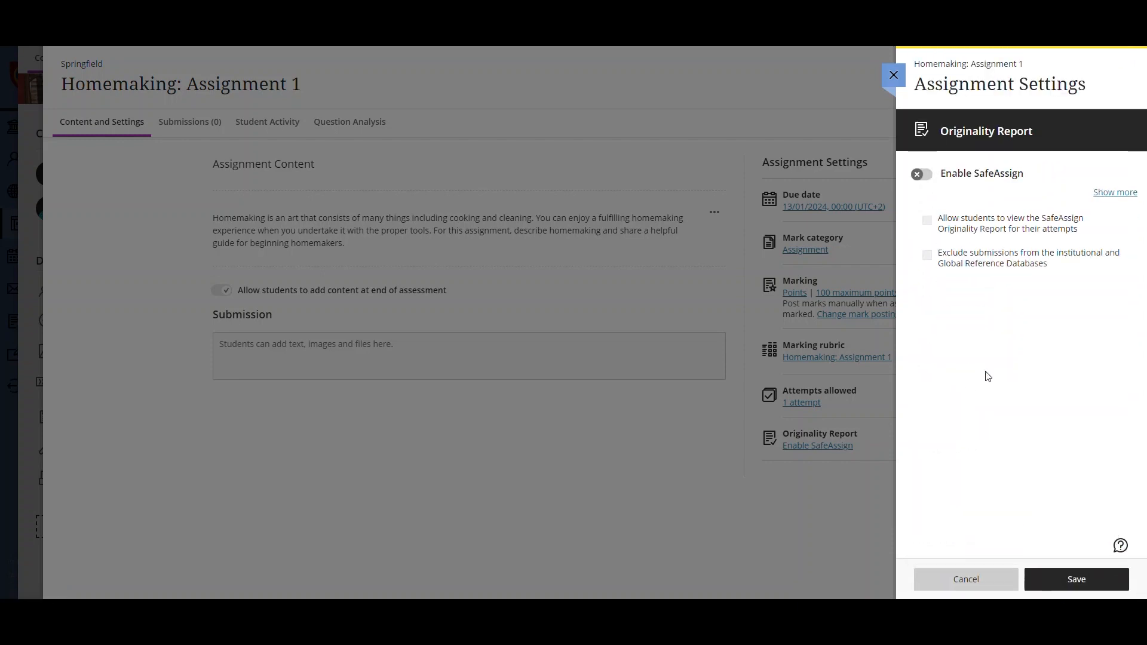
left_click(923, 176)
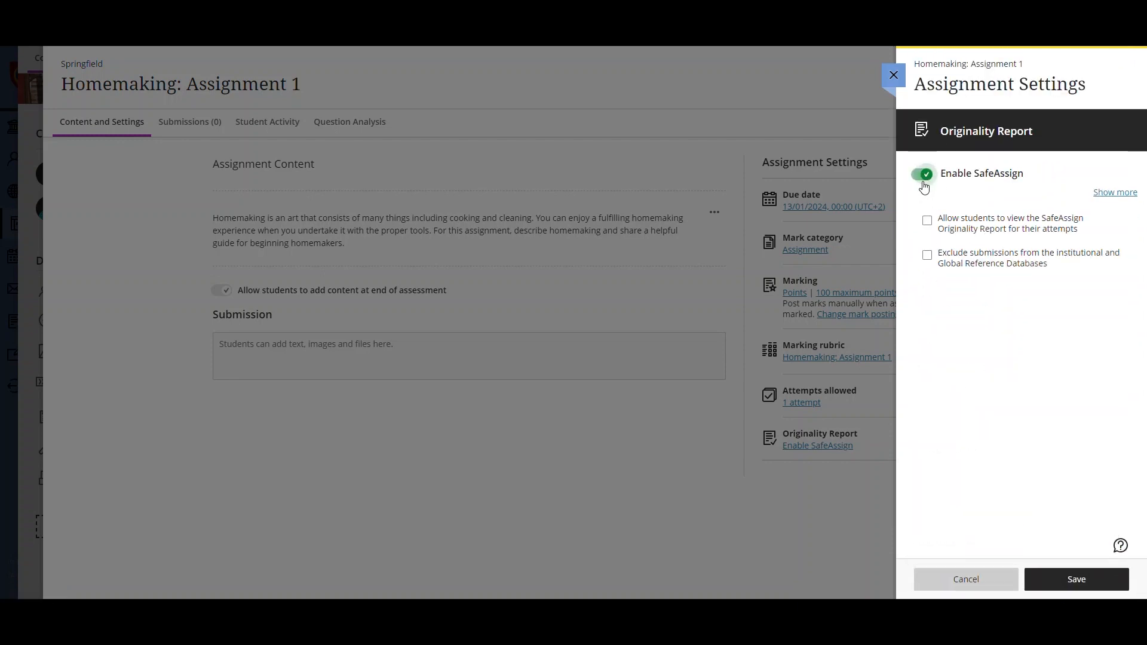
left_click(927, 222)
left_click(928, 257)
left_click(1063, 581)
Save the assignment settings
scroll(1028, 449, "down", 3)
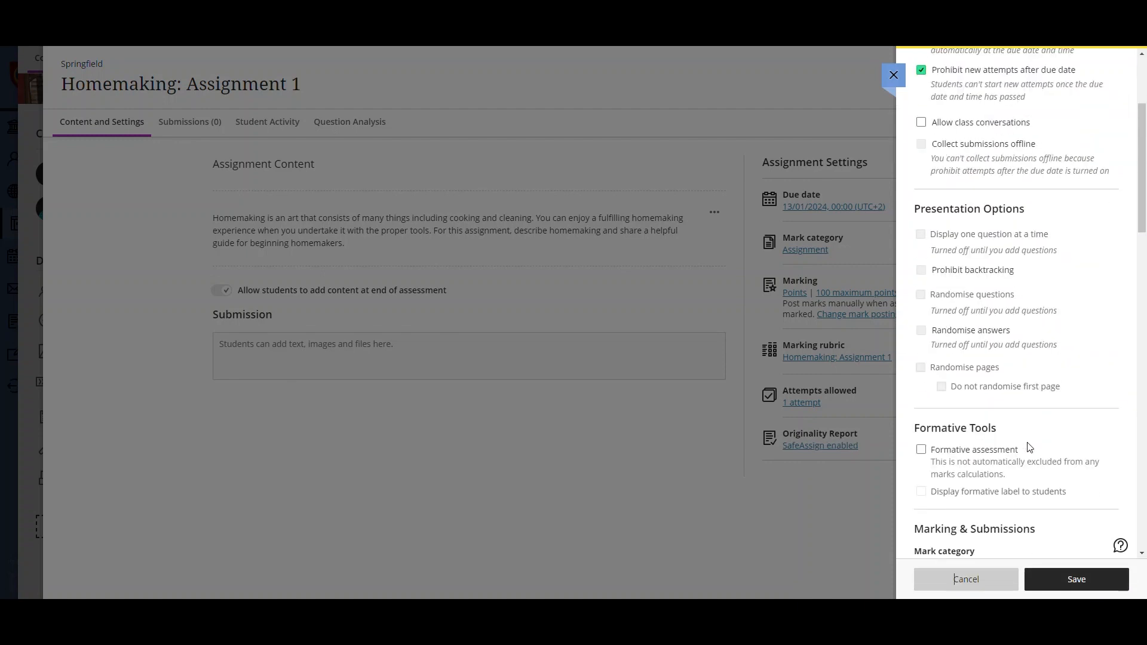
left_click(1070, 579)
left_click(1070, 579)
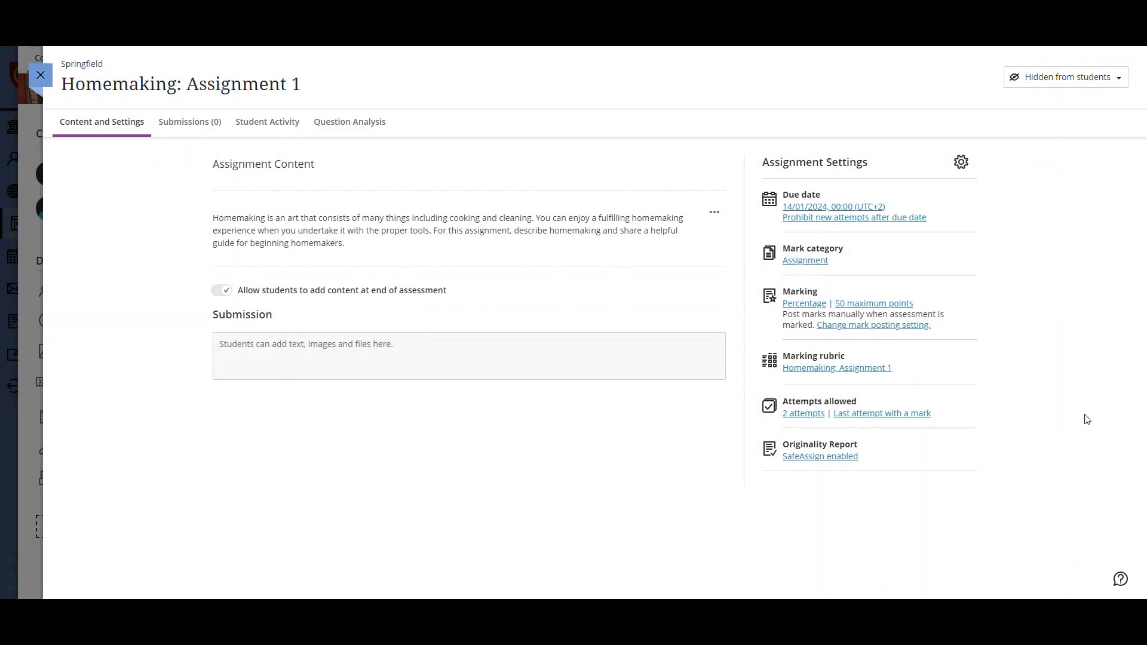
Make the assignment visible to students and close it to return to the course content
left_click(1098, 82)
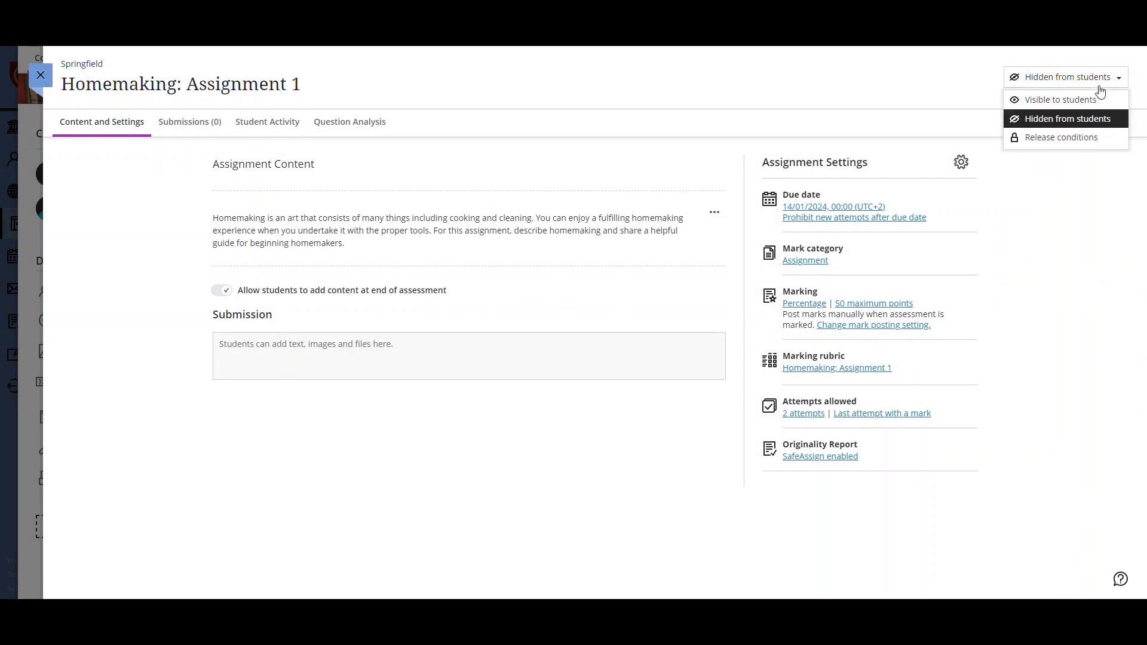
left_click(1070, 100)
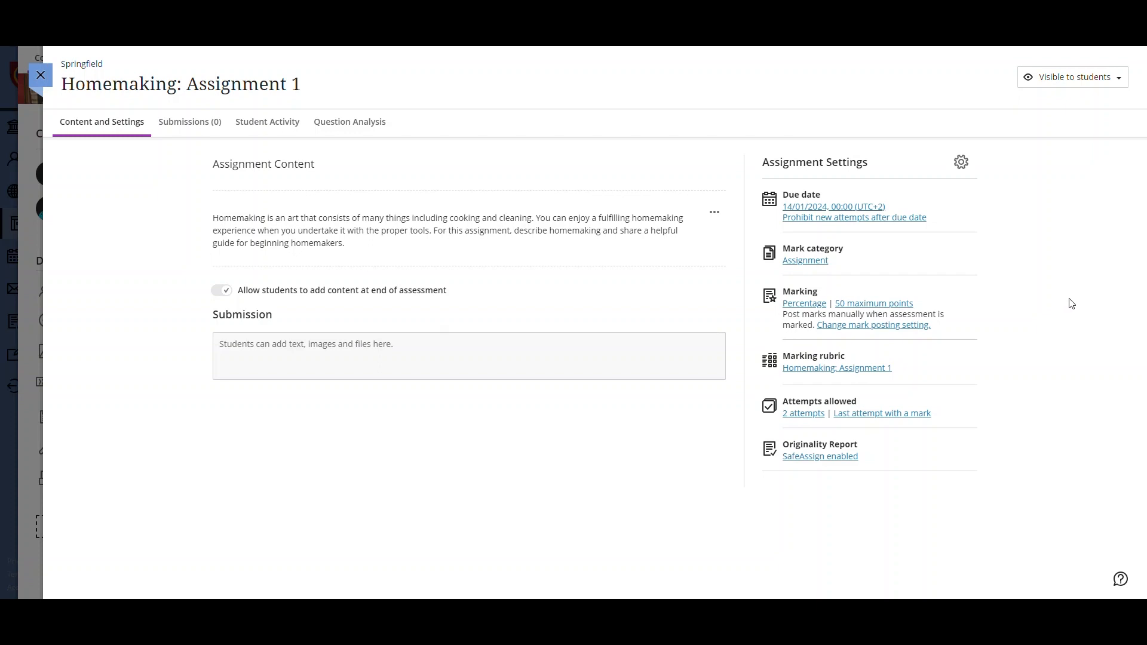
left_click(1084, 86)
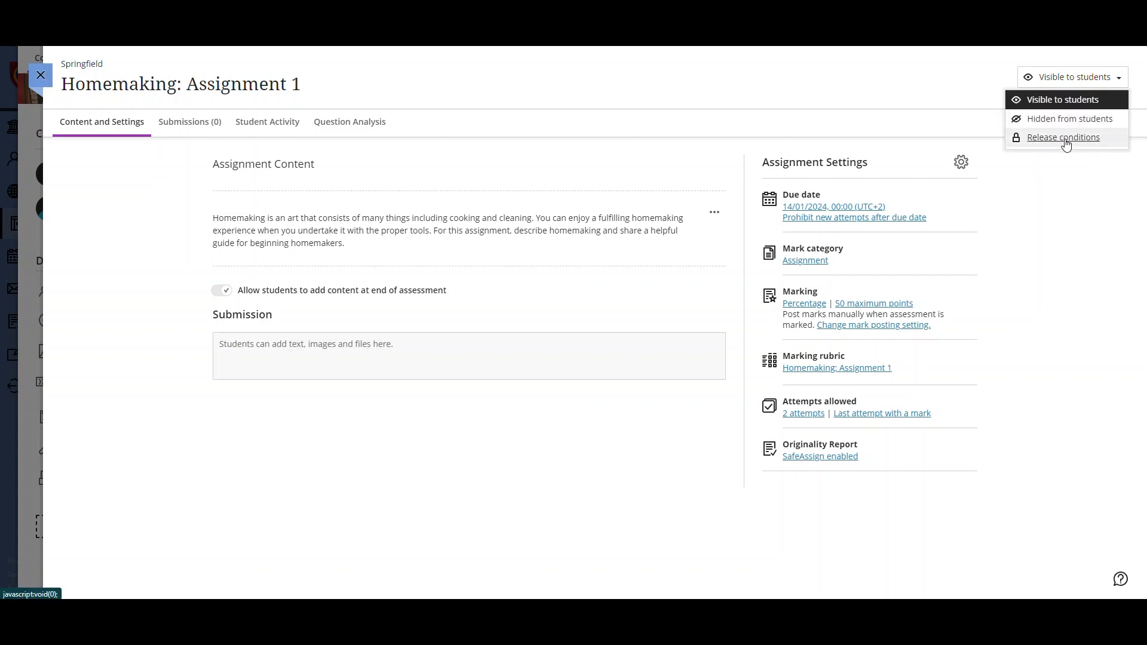
left_click(1053, 199)
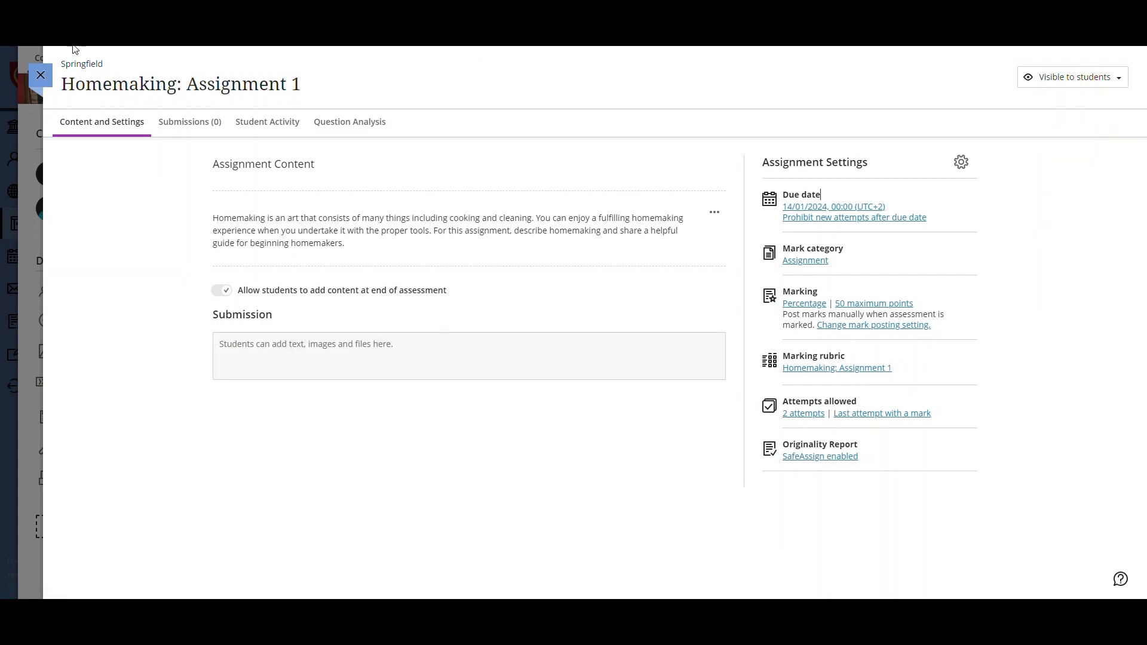
left_click(40, 75)
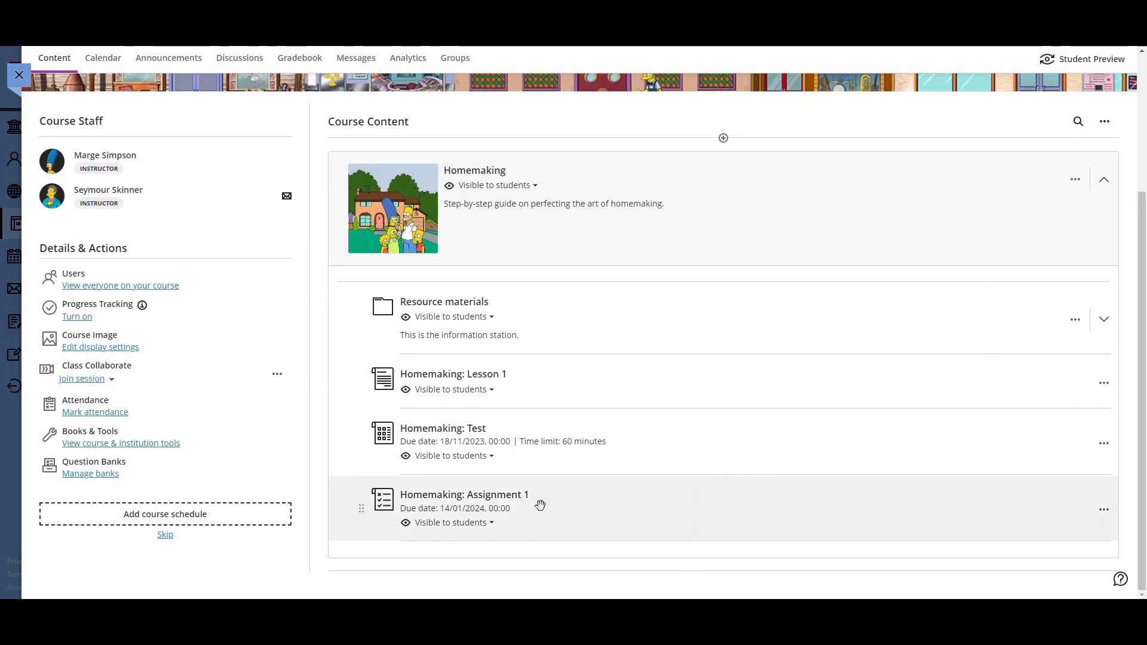